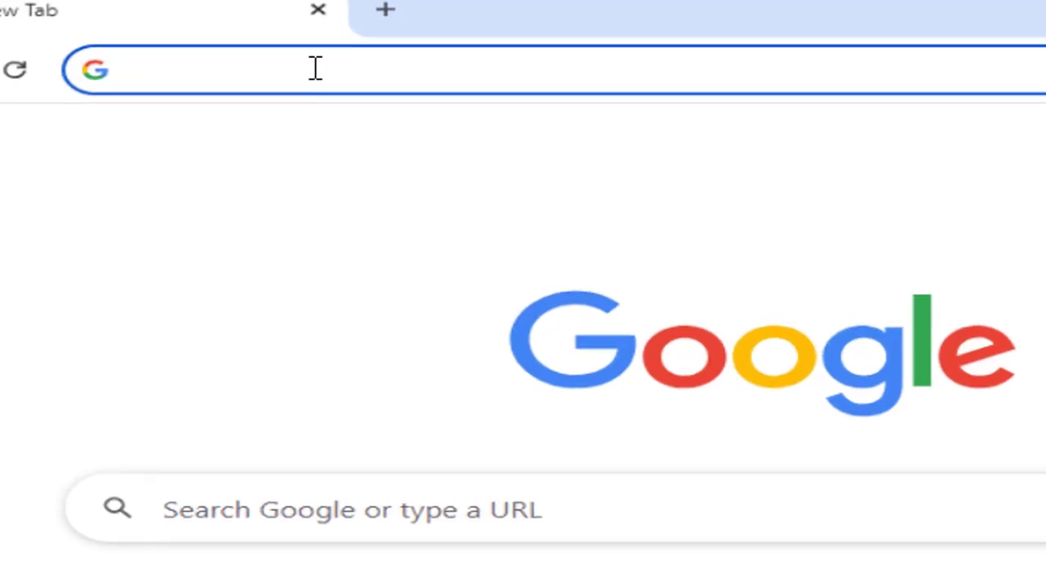
# - Search Google for 'windows 11 system requirements' by accepting the autocomplete for 'wind'
pyautogui.write('windows 11 system requirements')
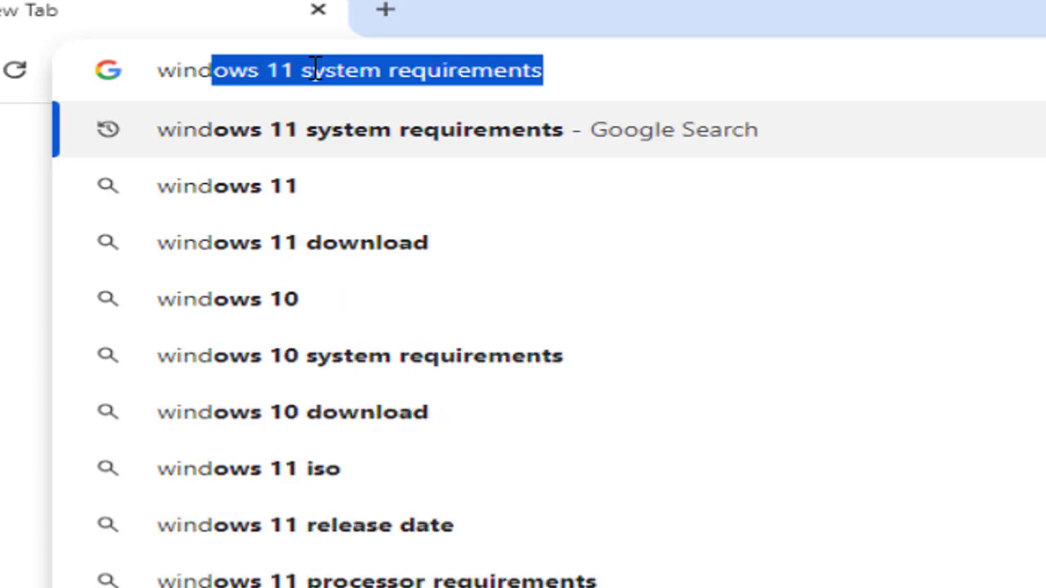
pyautogui.press('Return')
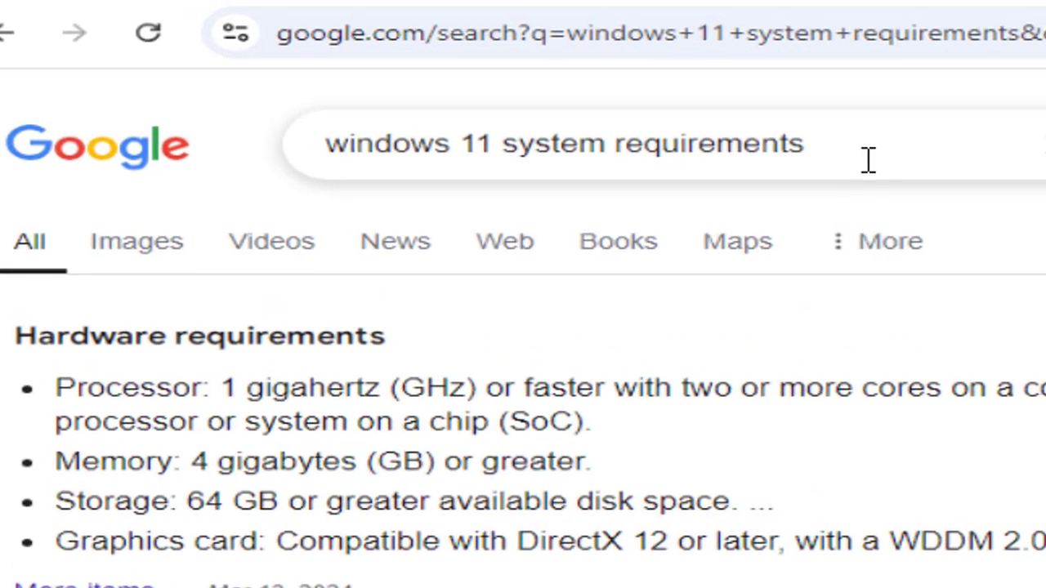
# - Change the query to 'windows 11 installation assistant' using the suggestion, and search
pyautogui.click(744, 130)
pyautogui.press('BackSpace')
pyautogui.press('BackSpace')
pyautogui.press('BackSpace')
pyautogui.press('BackSpace')
pyautogui.press('BackSpace')
pyautogui.press('BackSpace')
pyautogui.press('BackSpace')
pyautogui.press('BackSpace')
pyautogui.press('BackSpace')
pyautogui.press('BackSpace')
pyautogui.press('BackSpace')
pyautogui.press('BackSpace')
pyautogui.press('BackSpace')
pyautogui.press('BackSpace')
pyautogui.press('BackSpace')
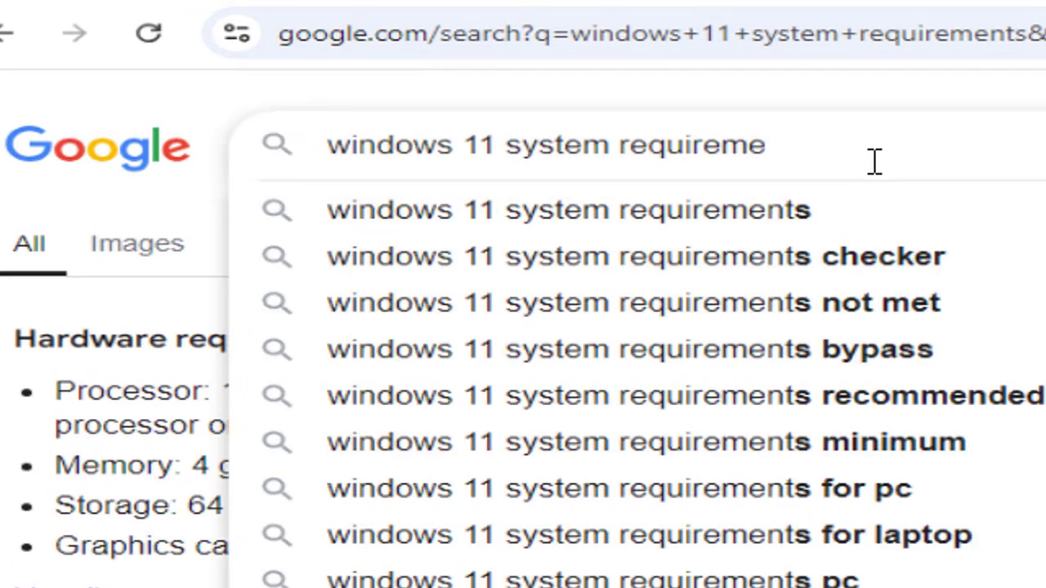
pyautogui.press('BackSpace')
pyautogui.press('BackSpace')
pyautogui.press('BackSpace')
pyautogui.press('BackSpace')
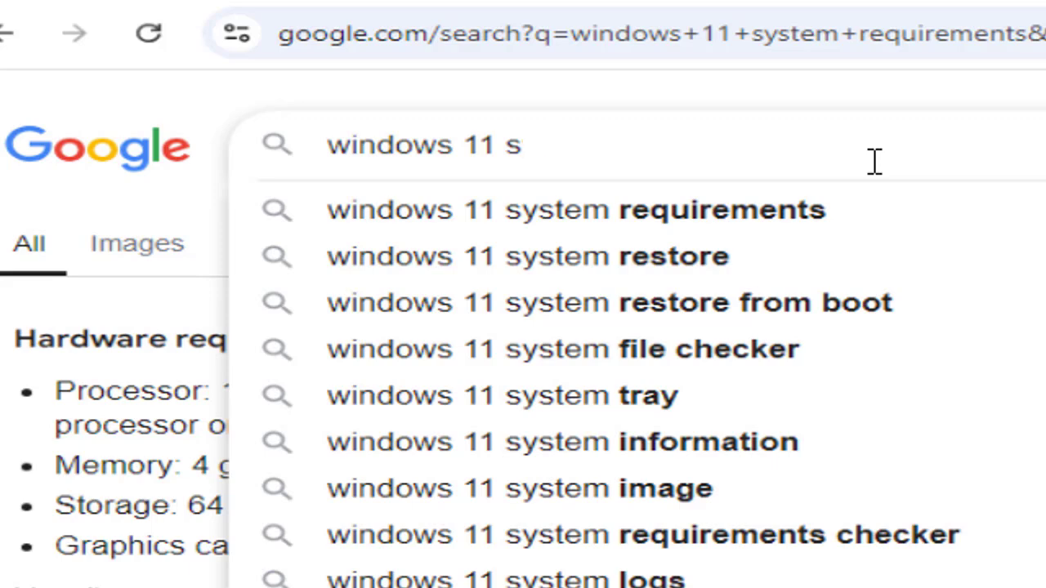
pyautogui.write('ins')
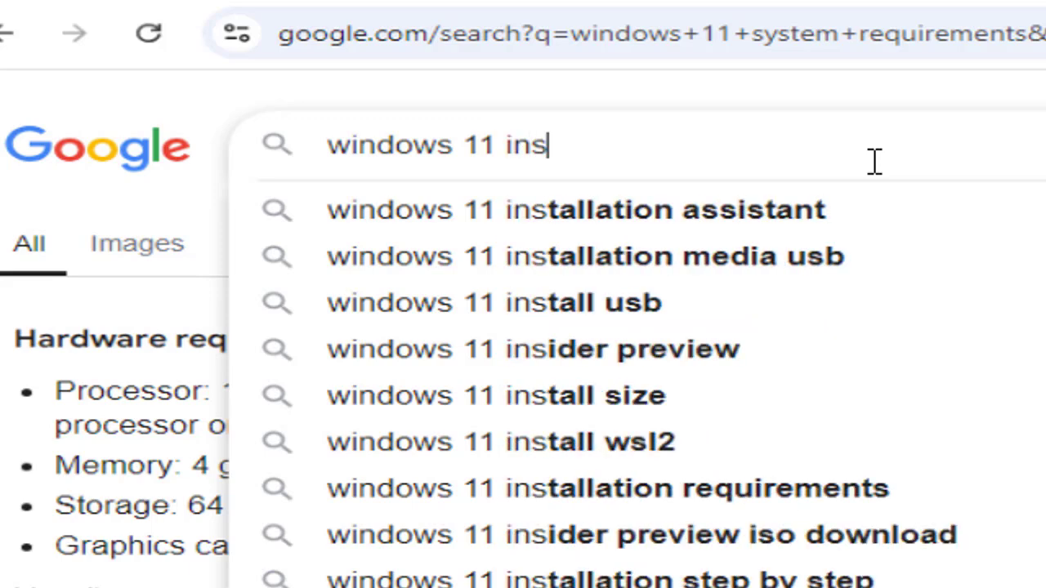
pyautogui.press('Down')
pyautogui.press('Return')
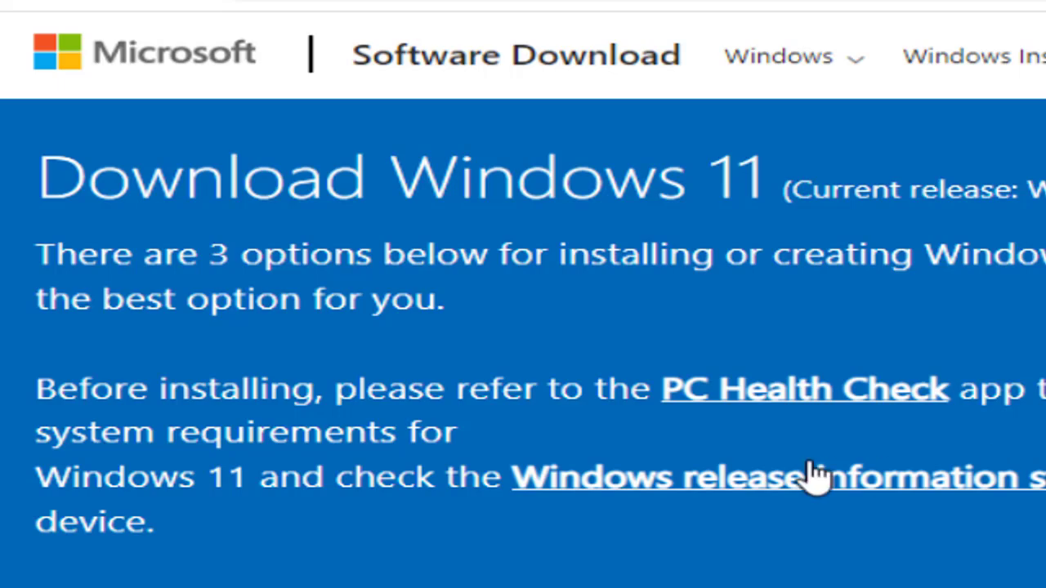
# - Scroll through Microsoft's Download Windows 11 page and back up to the Installation Assistant section
pyautogui.scroll(-3, 812, 476)
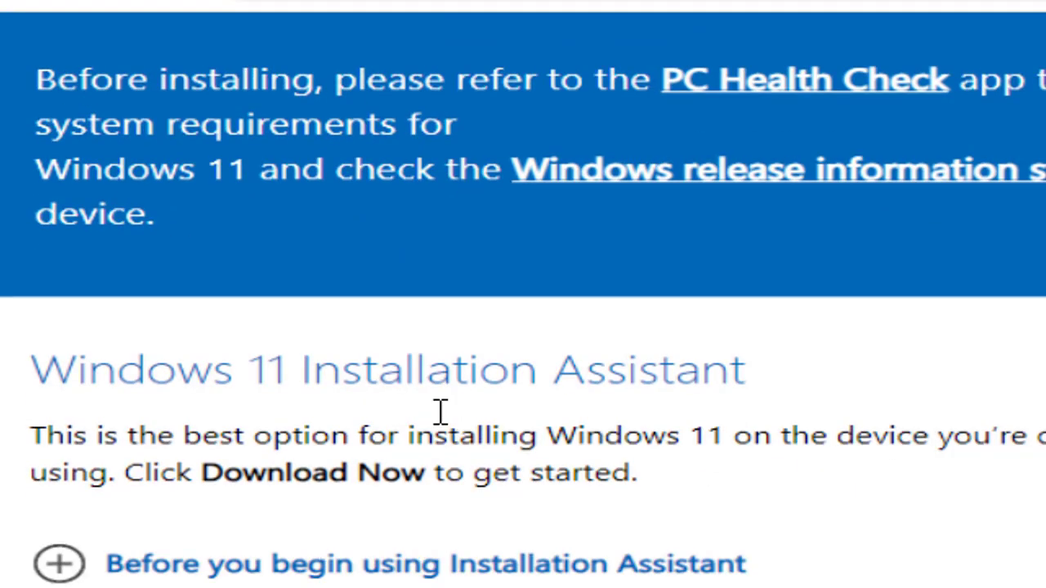
pyautogui.scroll(-3, 770, 332)
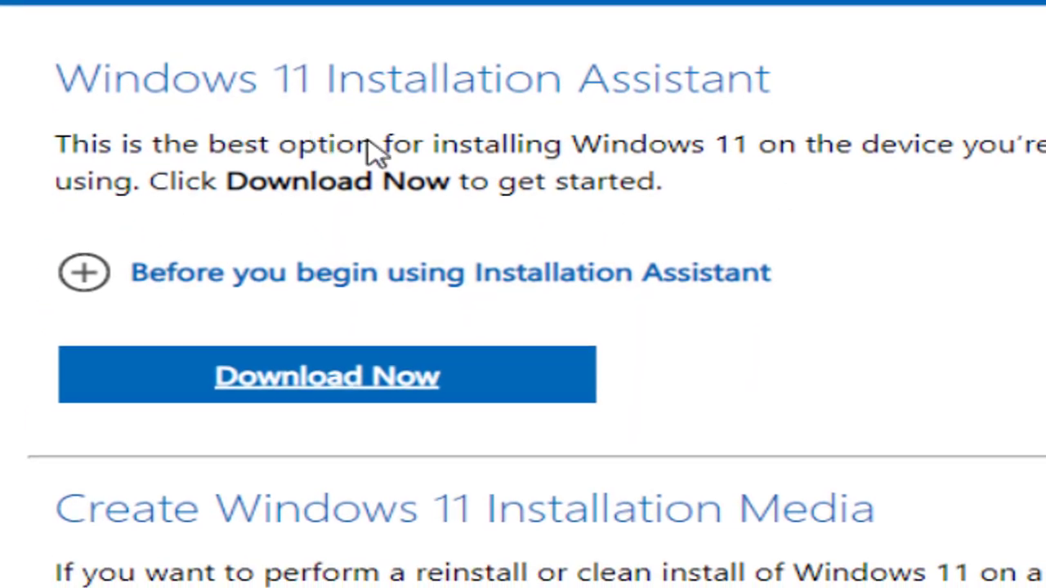
pyautogui.scroll(-5, 372, 151)
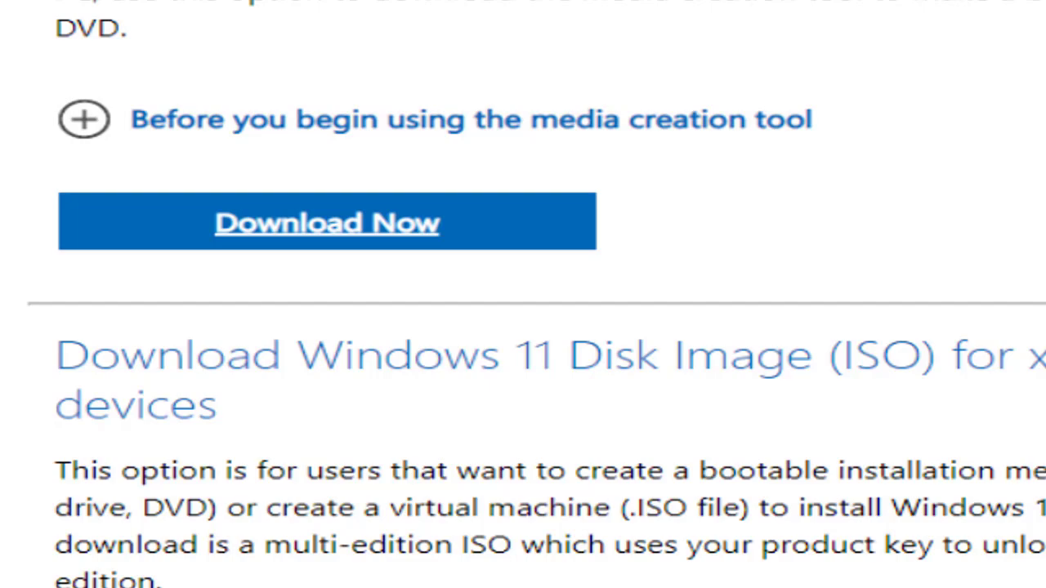
pyautogui.scroll(-3, 843, 86)
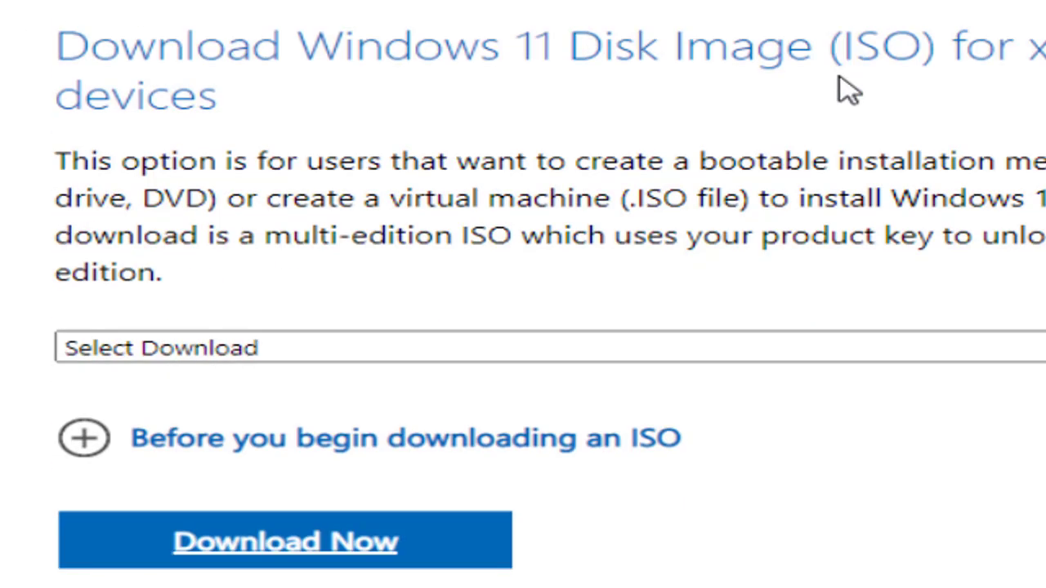
pyautogui.scroll(2, 852, 163)
pyautogui.scroll(3, 849, 178)
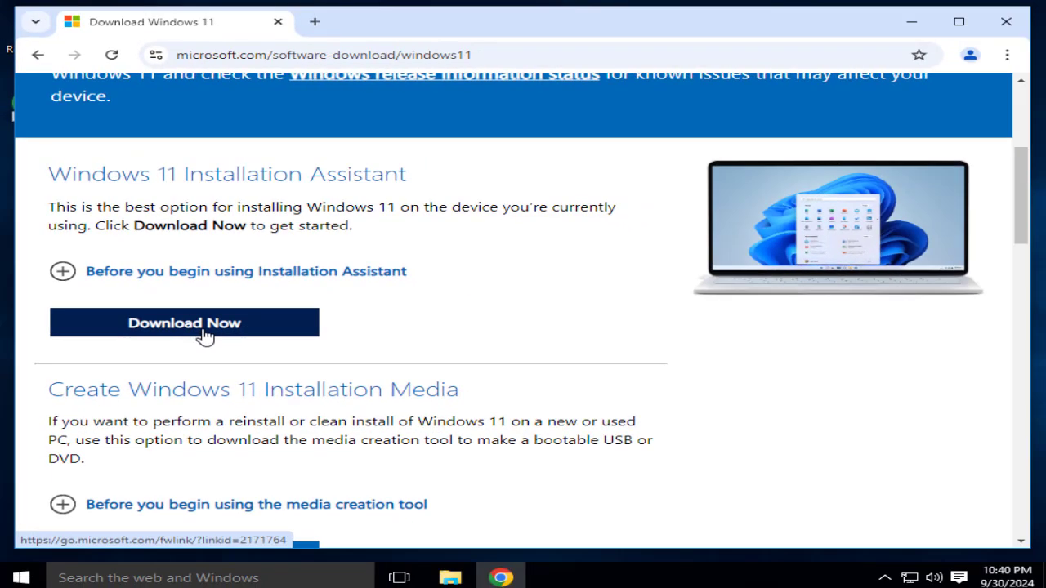
# - Download the Windows11InstallationAssistant file and launch it from Chrome's downloads list
pyautogui.click(204, 335)
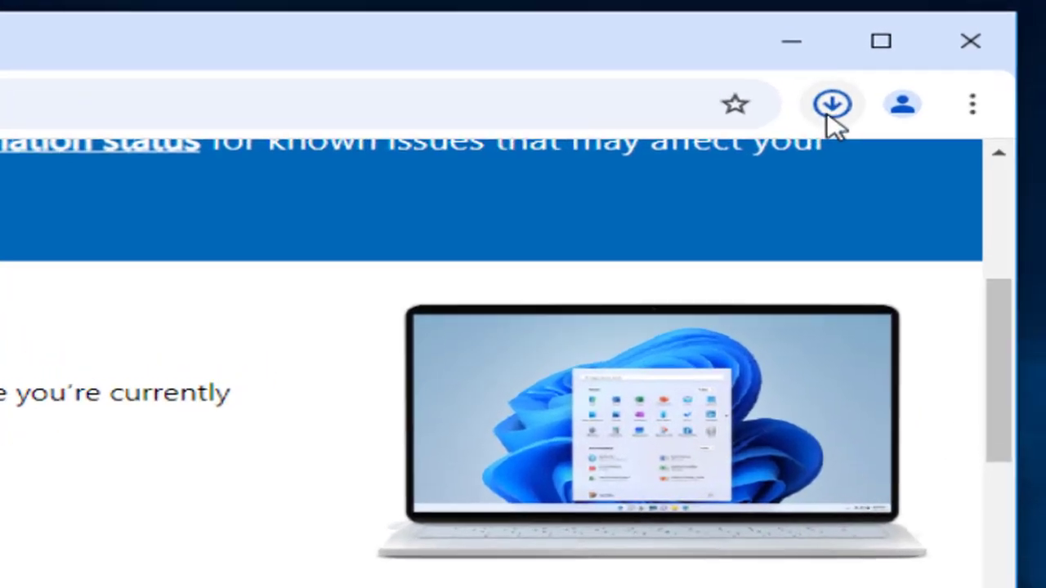
pyautogui.click(933, 58)
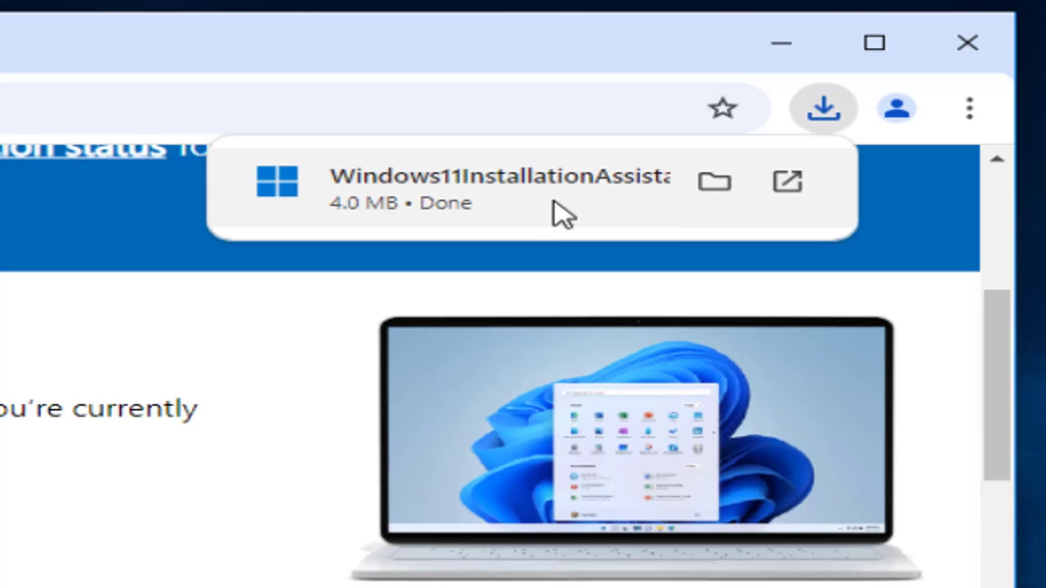
pyautogui.click(562, 214)
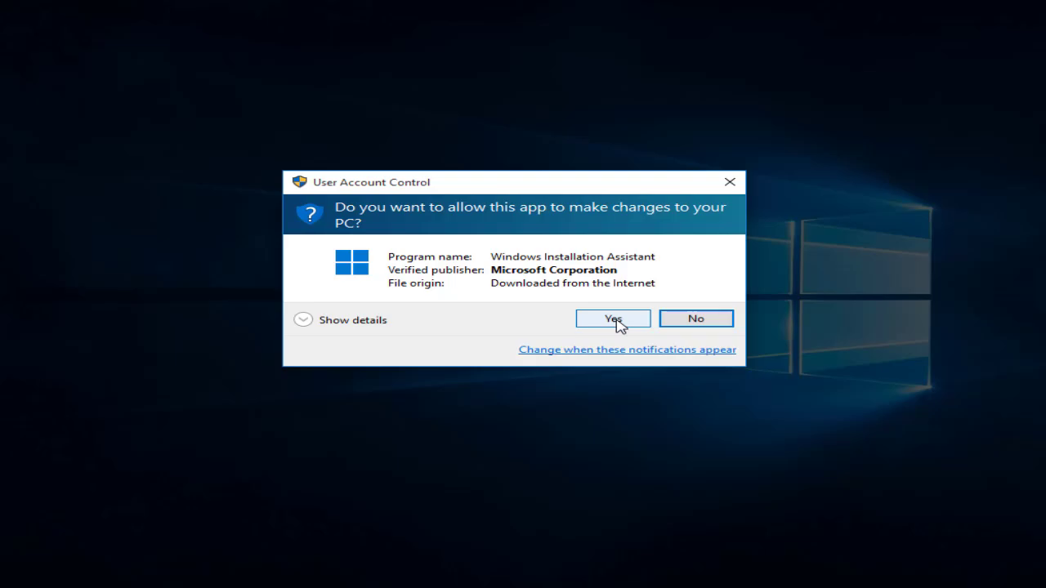
# - Answer Yes on the User Account Control prompt for Windows Installation Assistant
pyautogui.click(618, 323)
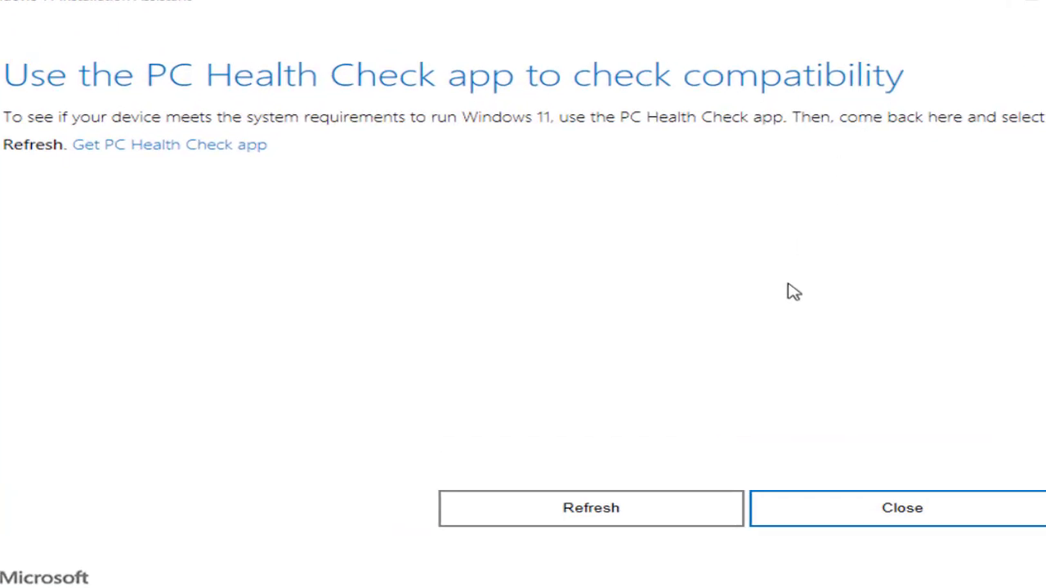
# - Wait out the compatibility check until the assistant asks for the PC Health Check app
pyautogui.click(620, 520)
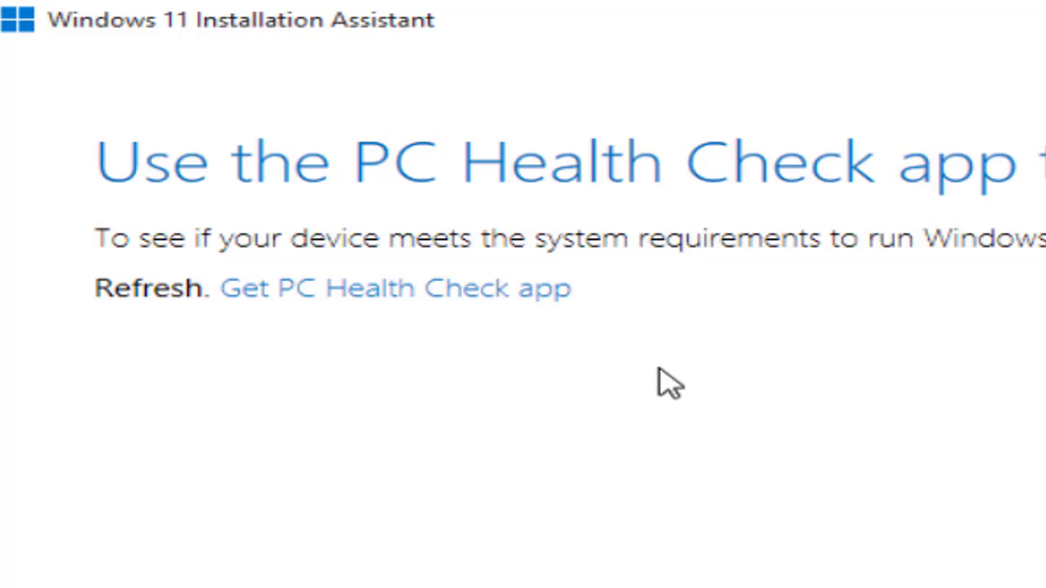
# - Download WindowsPCHealthCheckSetup.msi (13.6 MB) via 'Get PC Health Check app' and minimize the assistant
pyautogui.click(435, 296)
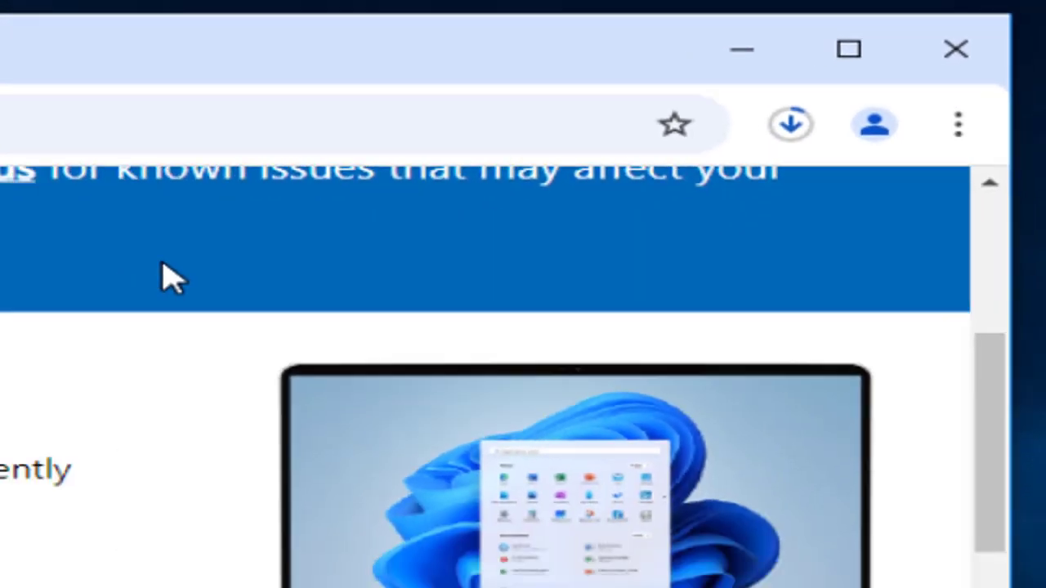
pyautogui.click(551, 578)
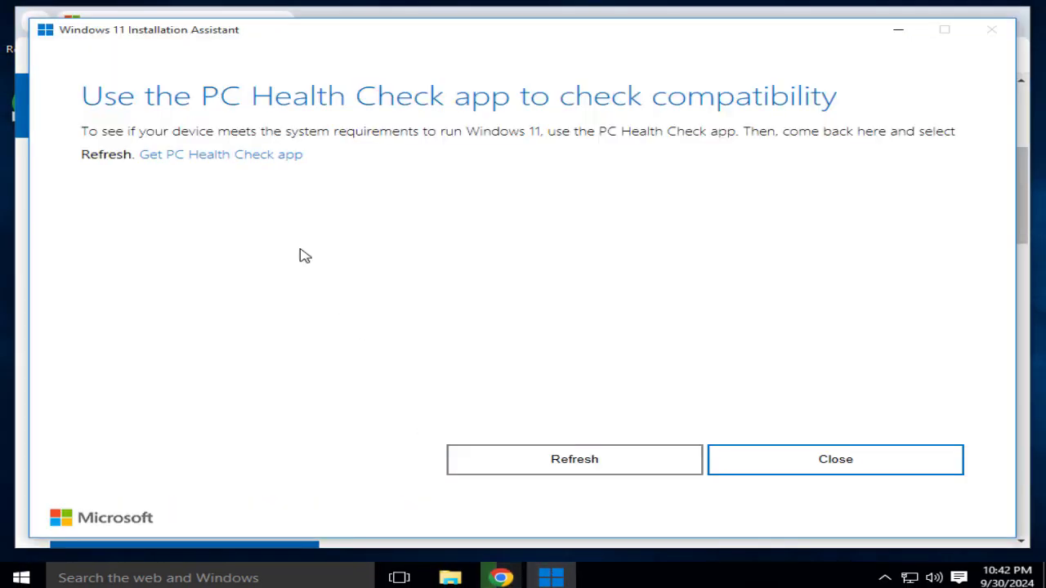
pyautogui.click(898, 29)
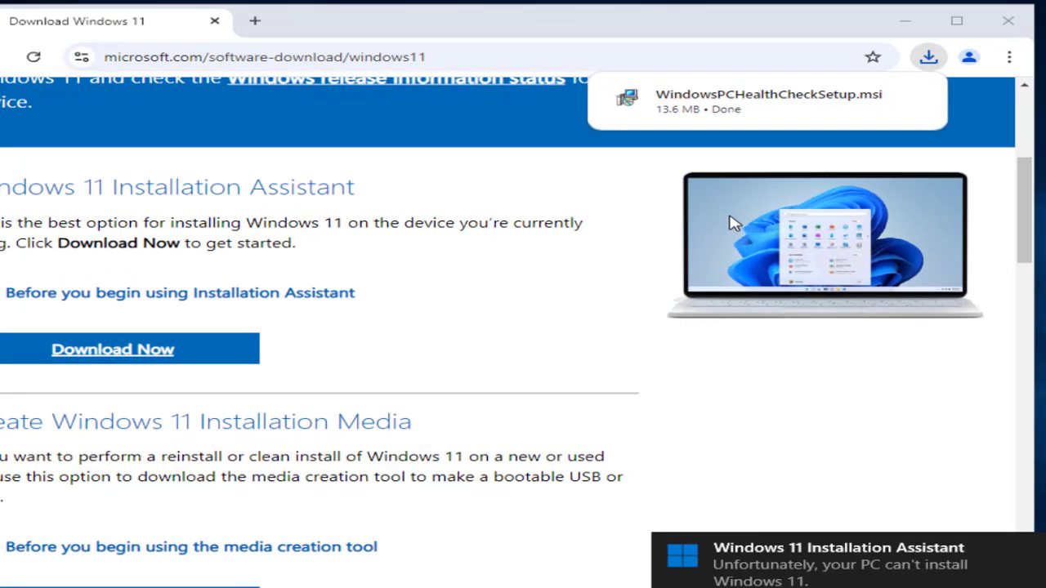
# - Run the WindowsPCHealthCheckSetup.msi installer and dismiss its Windows 10 version 1803 error
pyautogui.moveTo(726, 104)
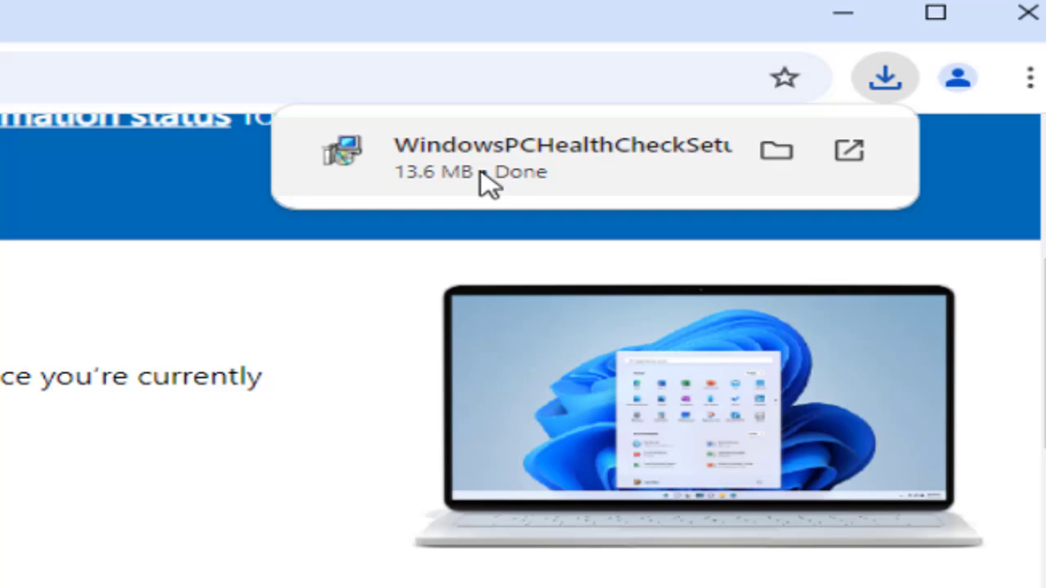
pyautogui.click(450, 196)
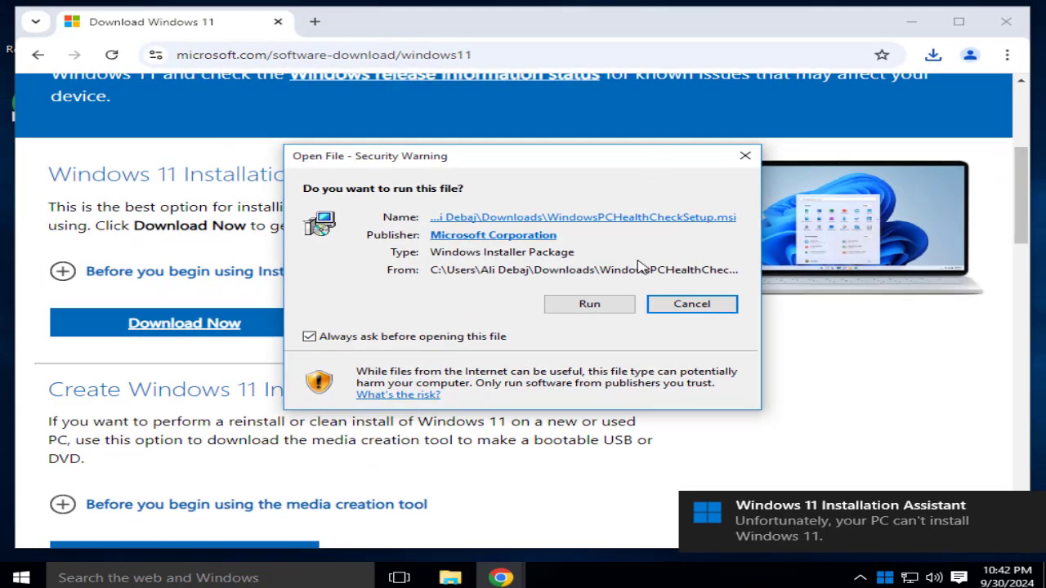
pyautogui.click(589, 306)
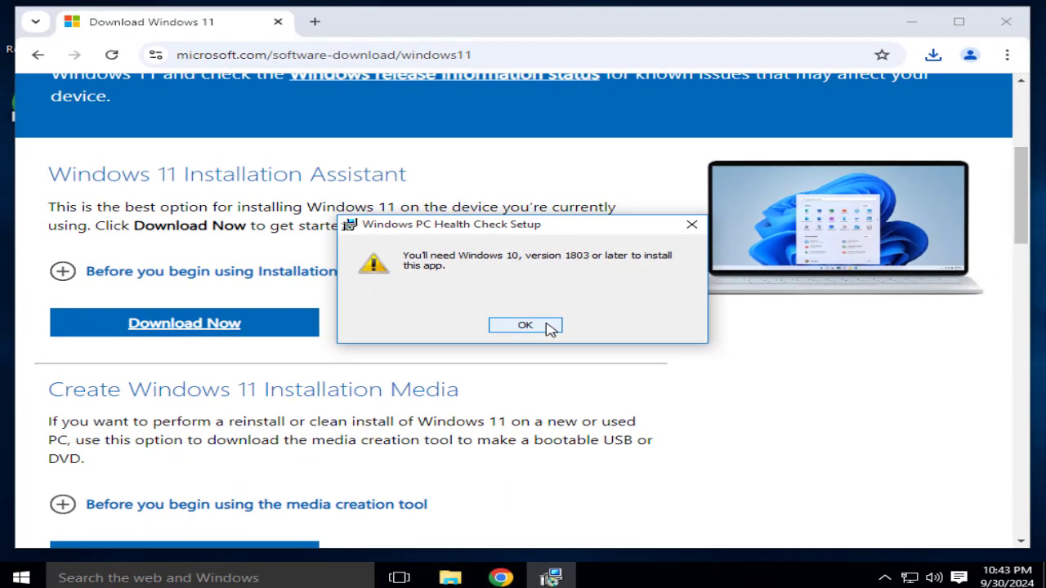
pyautogui.click(590, 366)
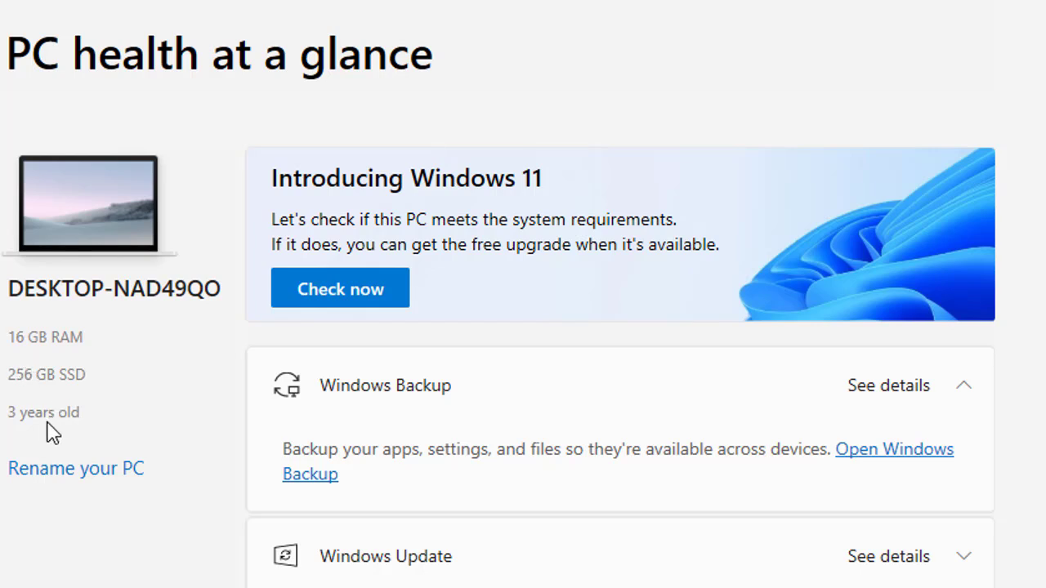
# - Run Check now in the Introducing Windows 11 card to test compatibility
pyautogui.click(344, 309)
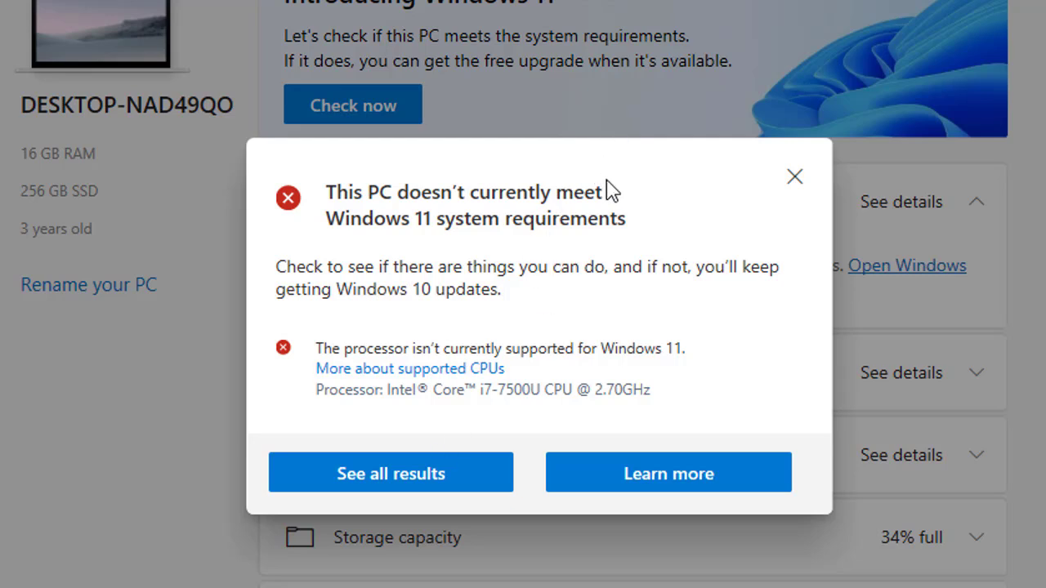
# - Open See all results and scroll through each requirement check
pyautogui.click(445, 479)
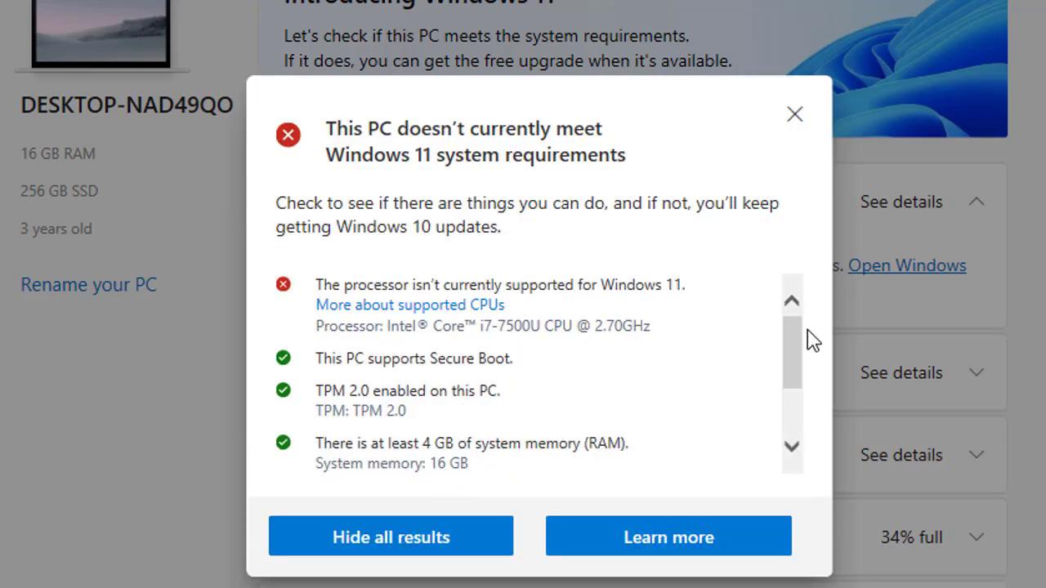
pyautogui.moveTo(793, 357); pyautogui.dragTo(806, 383)
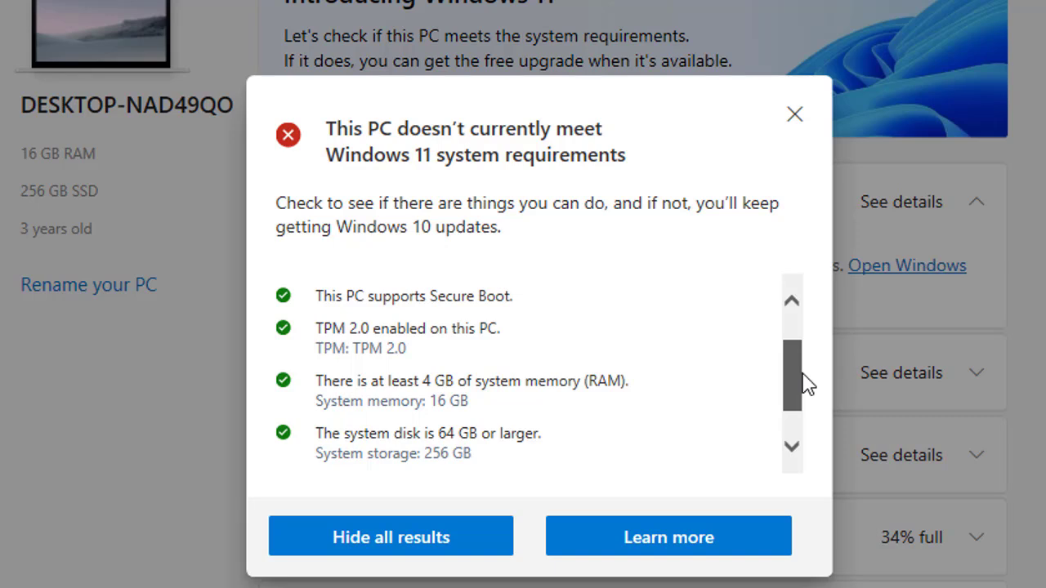
pyautogui.moveTo(807, 384); pyautogui.dragTo(789, 350)
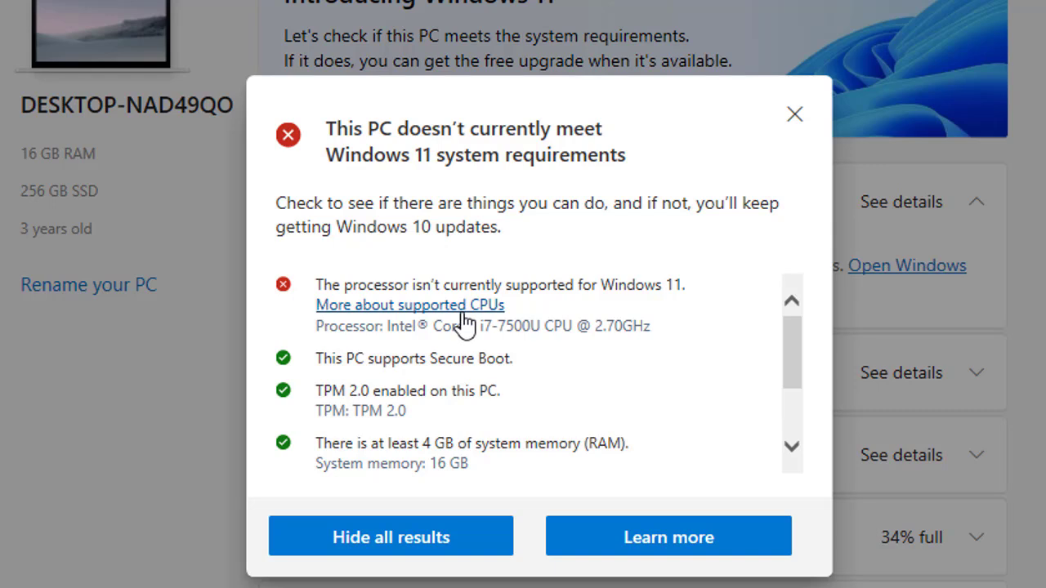